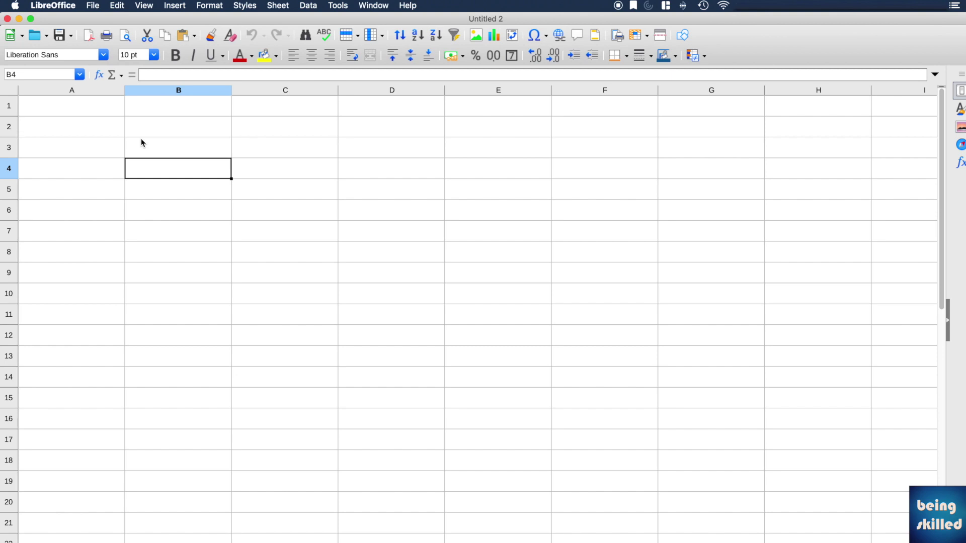
# Step: Enter the headings sno, fruitname and quantity in A1:C1, correcting the fruitname typo
pyautogui.click(80, 119)
pyautogui.click(76, 104)
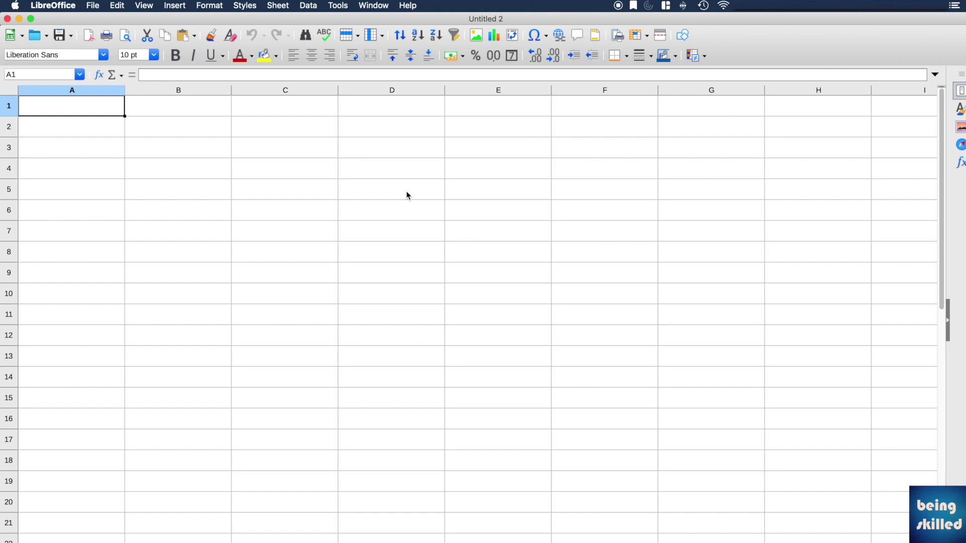
pyautogui.write('sno')
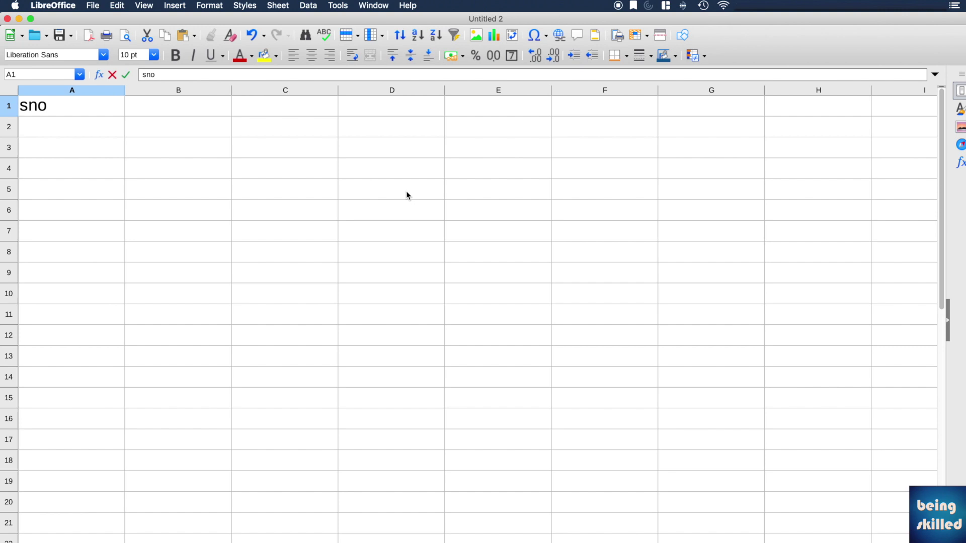
pyautogui.press('Tab')
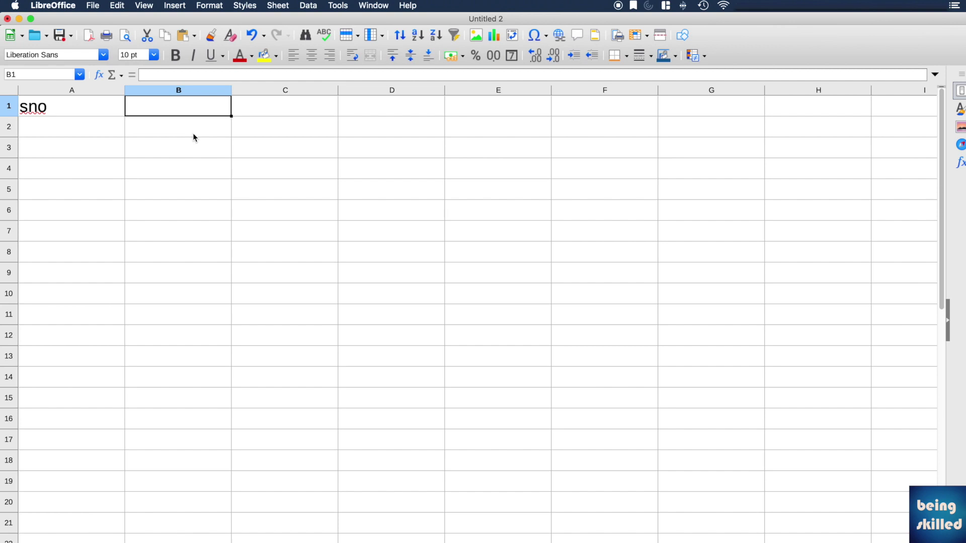
pyautogui.write('fruitnam')
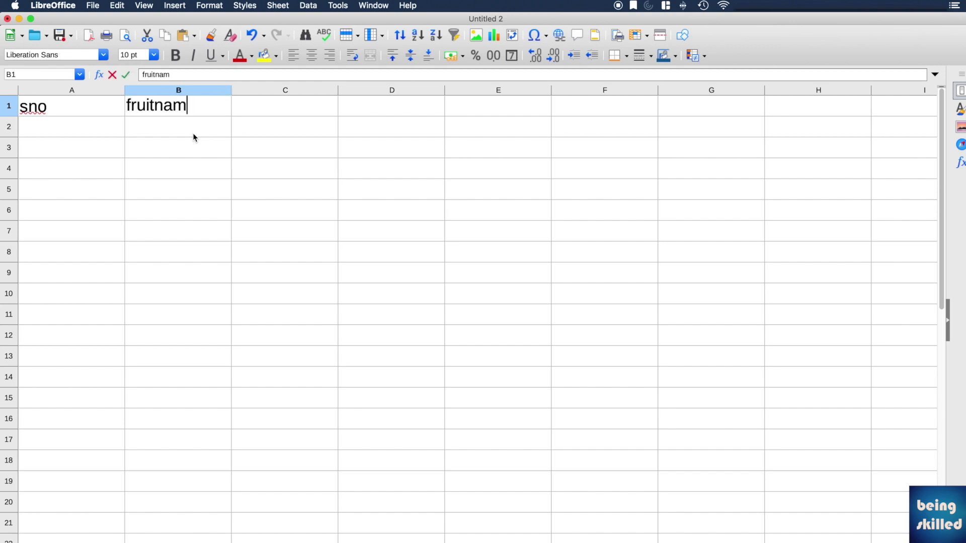
pyautogui.press('Tab')
pyautogui.doubleClick(198, 114)
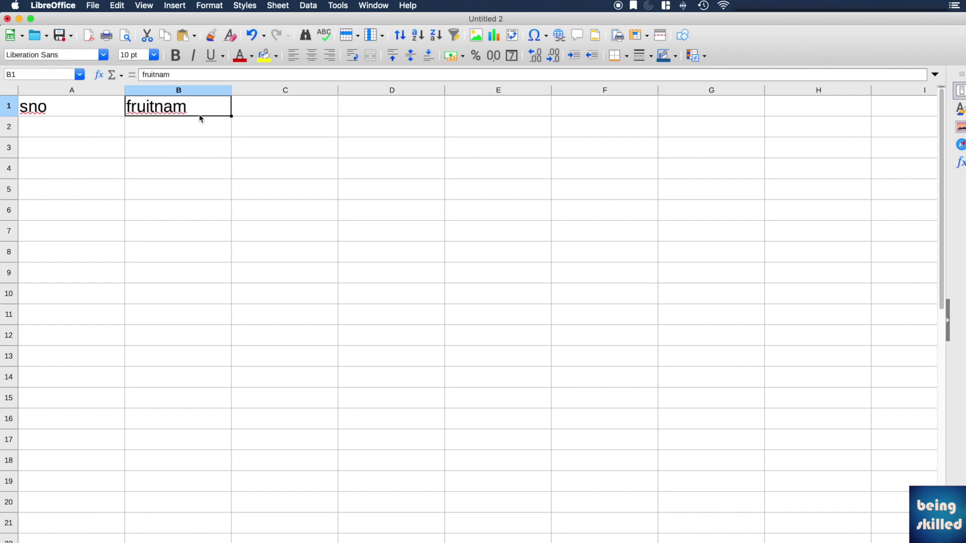
pyautogui.write('e')
pyautogui.press('Tab')
pyautogui.write('quan')
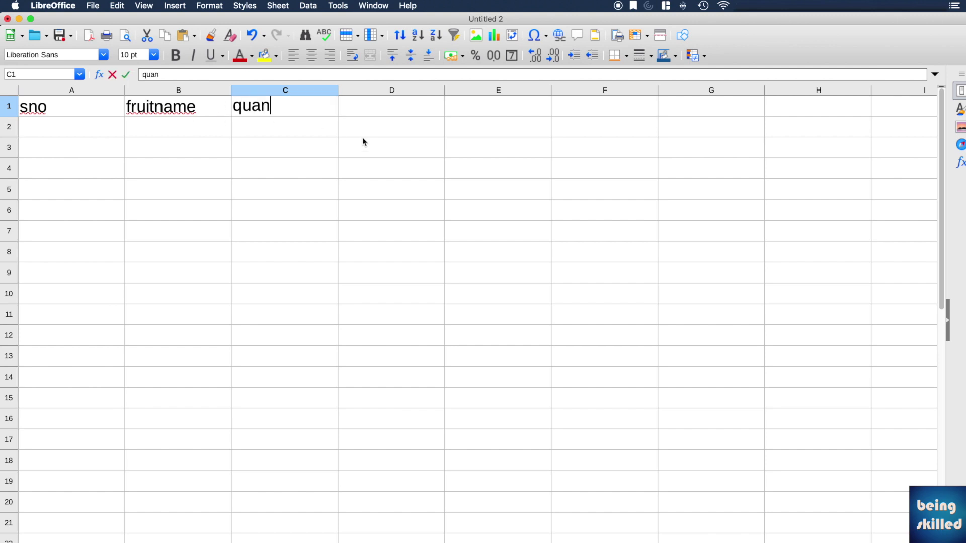
pyautogui.write('tity')
pyautogui.press('Return')
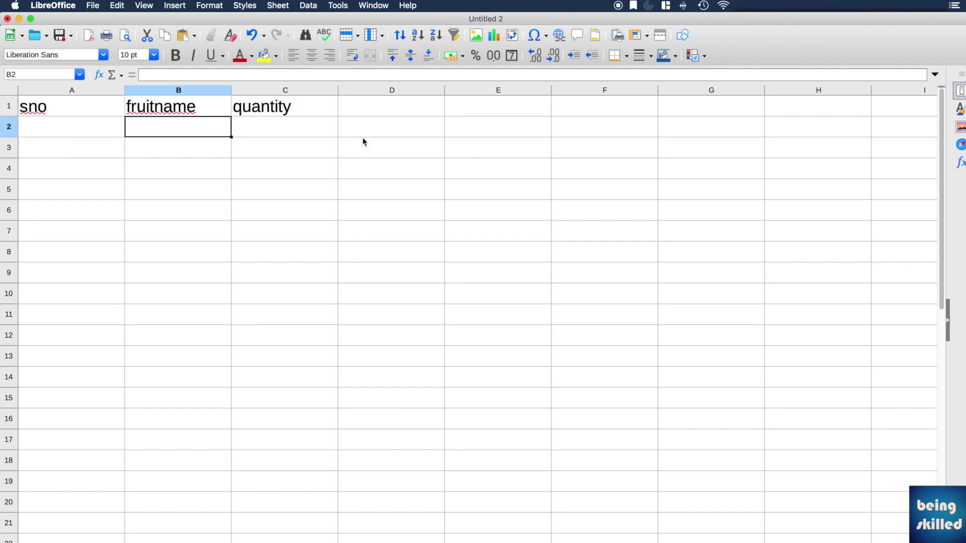
# Step: Fill serial numbers 1 to 5 into A2:A6 under sno
pyautogui.press('Left')
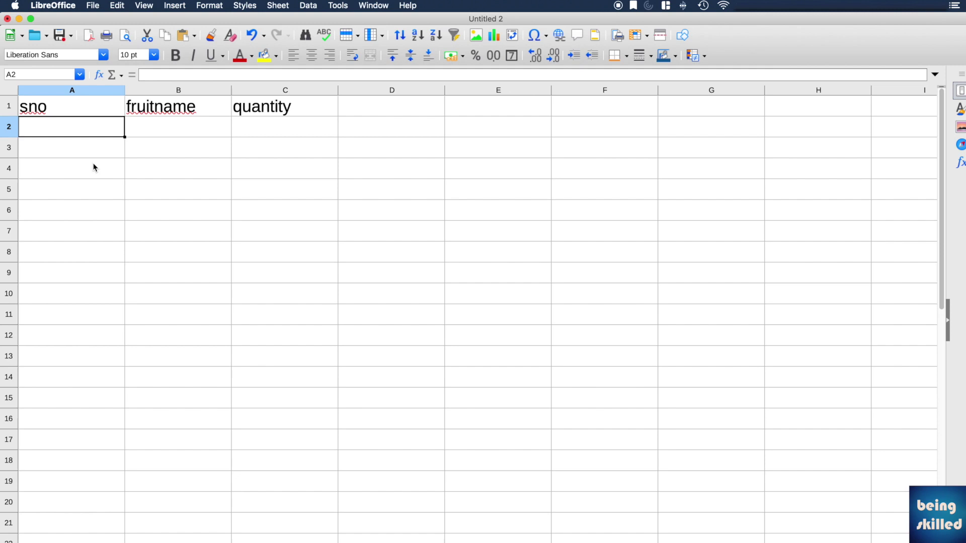
pyautogui.write('1')
pyautogui.press('Return')
pyautogui.write('2')
pyautogui.press('Return')
pyautogui.write('3')
pyautogui.press('Return')
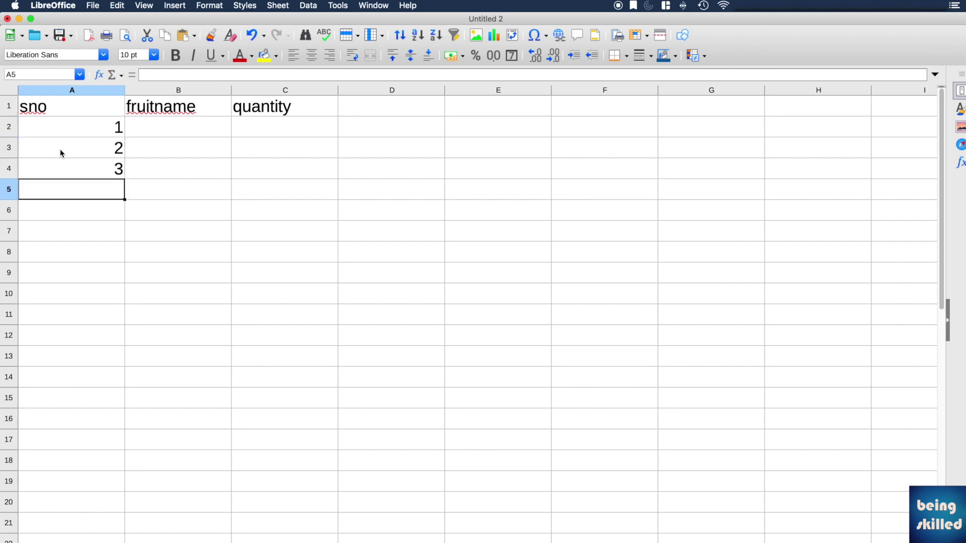
pyautogui.write('45')
pyautogui.press('BackSpace')
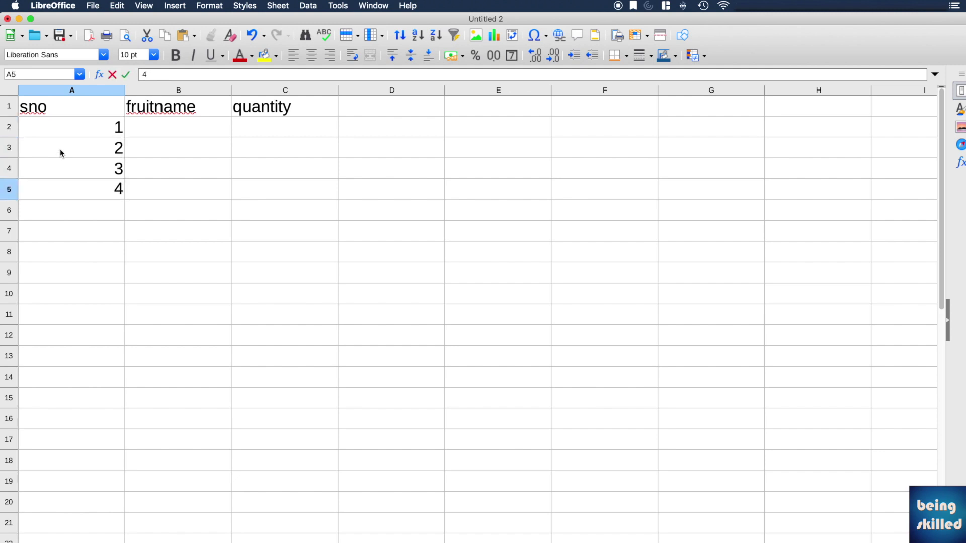
pyautogui.press('Return')
pyautogui.write('5')
pyautogui.press('Up')
pyautogui.hotkey('ctrl', 'Home')
pyautogui.press('Right')
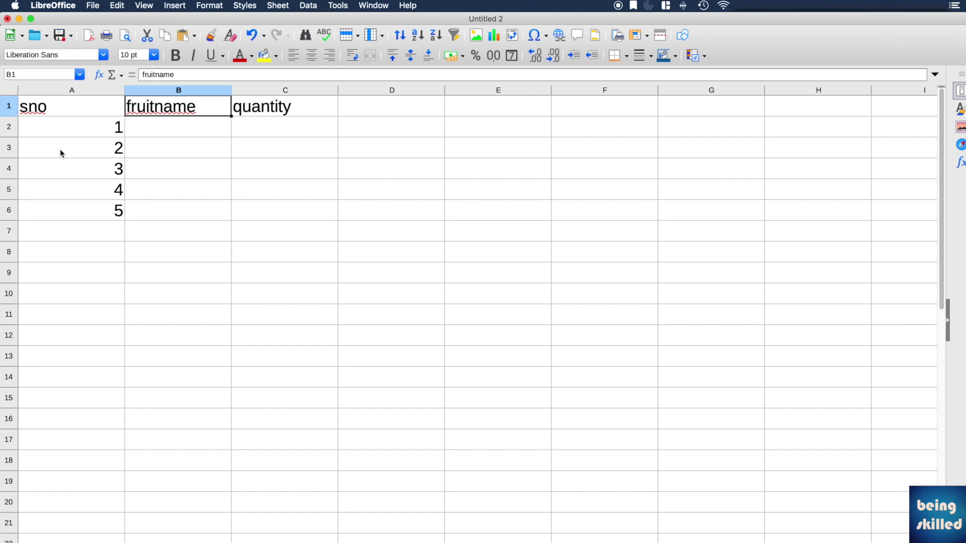
# Step: Enter the fruits mango, banana, pineapple, litchi and melon in B2:B6
pyautogui.press('Down')
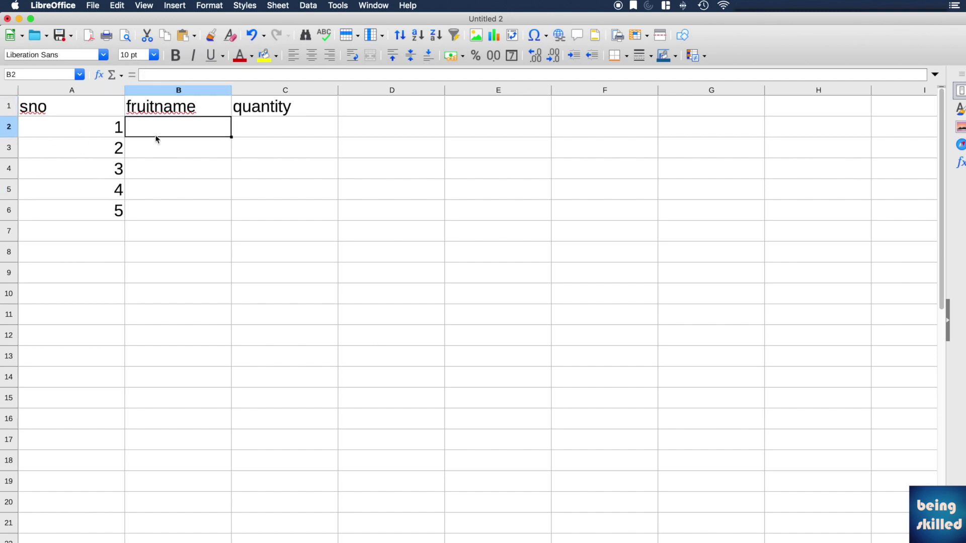
pyautogui.write('mango')
pyautogui.press('Return')
pyautogui.write('banan')
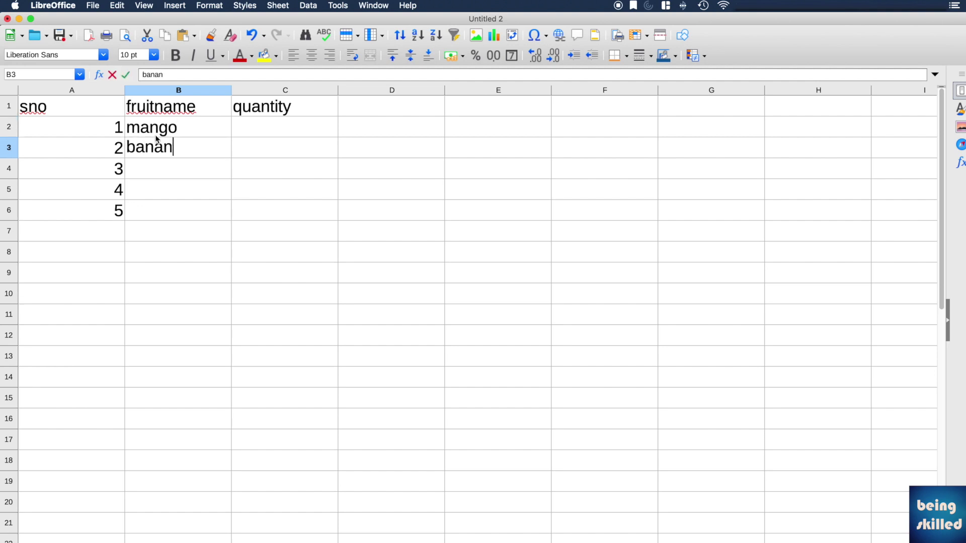
pyautogui.write('a')
pyautogui.press('Return')
pyautogui.write('pine')
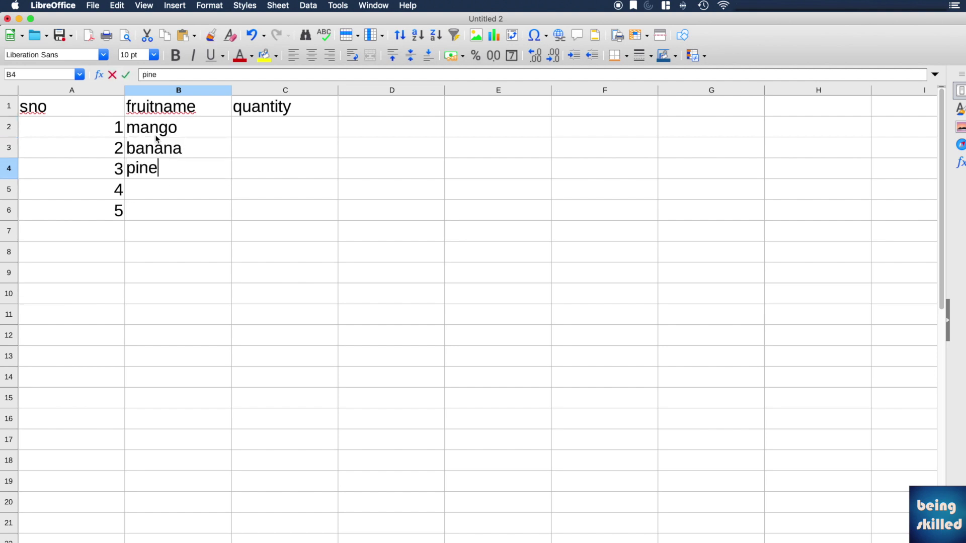
pyautogui.write('apple')
pyautogui.press('Return')
pyautogui.write('lit')
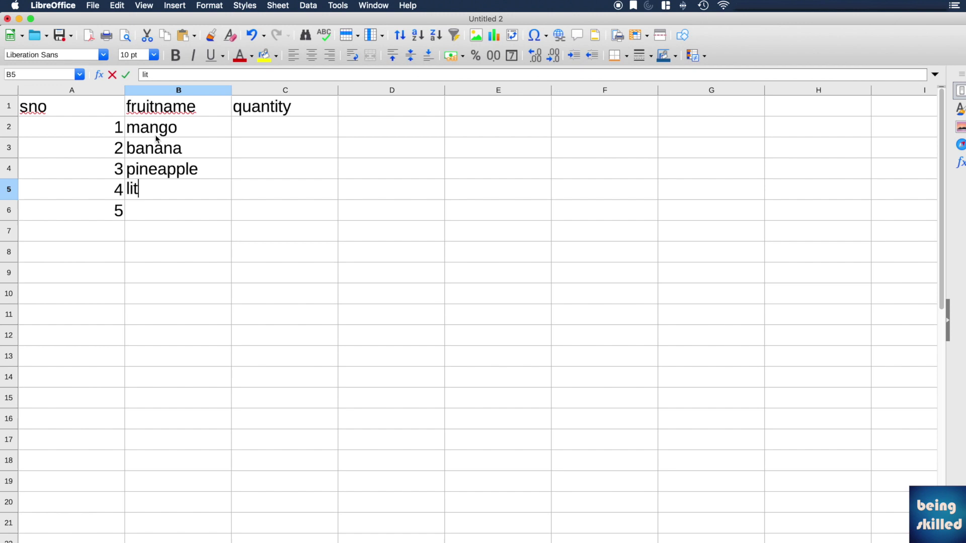
pyautogui.write('chi')
pyautogui.press('Return')
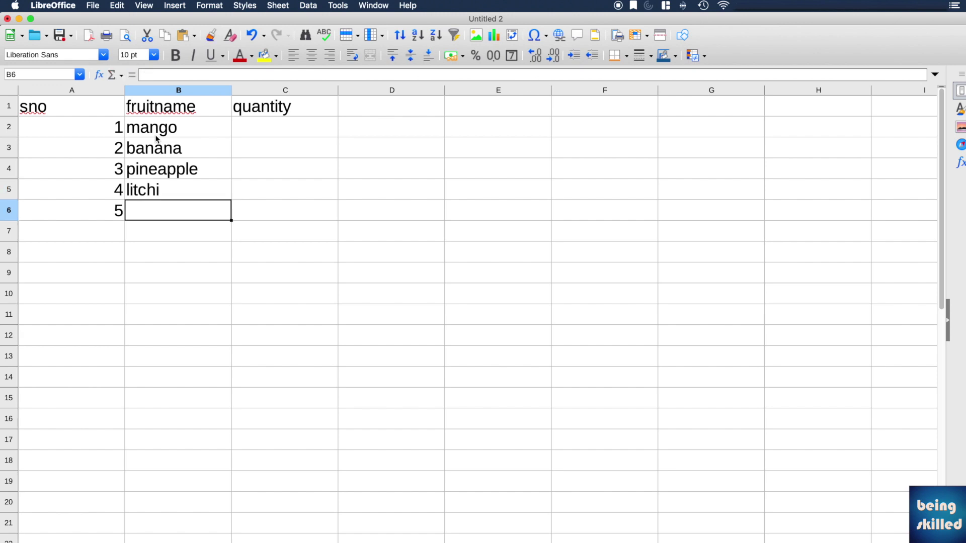
pyautogui.write('melon')
pyautogui.press('Tab')
# Step: Enter the quantities 5, 10, 22, 25 and 40 in C2:C6
pyautogui.press('Up')
pyautogui.press('Up')
pyautogui.press('Up')
pyautogui.press('Up')
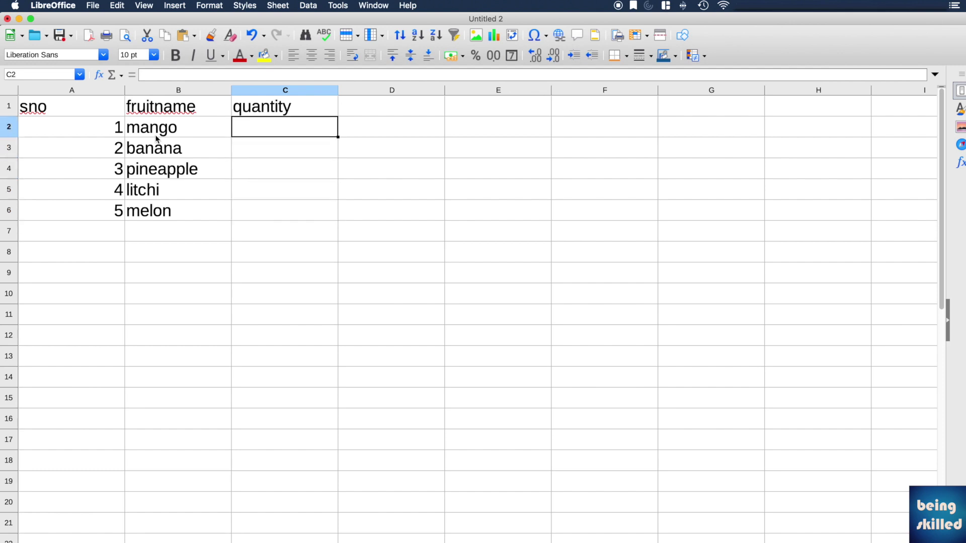
pyautogui.write('5')
pyautogui.press('Return')
pyautogui.write('10')
pyautogui.press('Return')
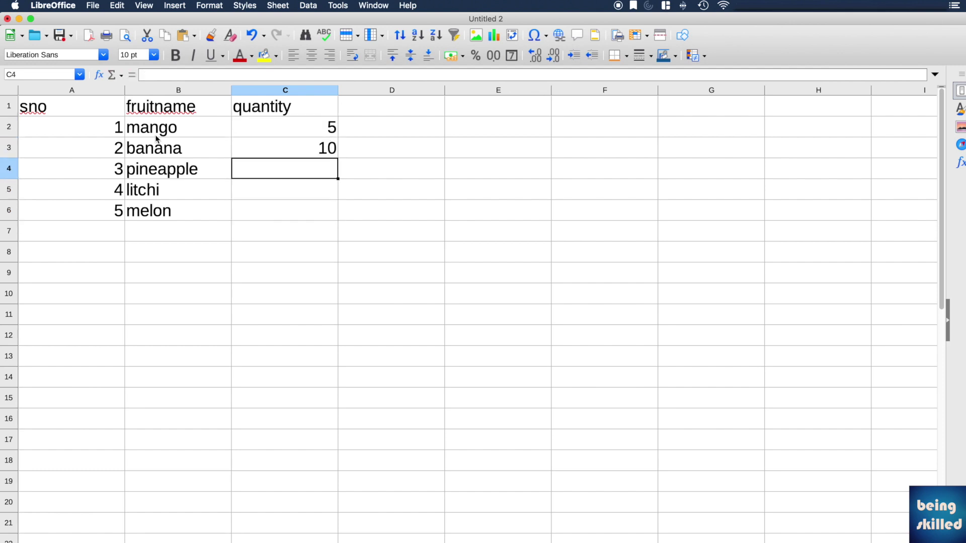
pyautogui.write('22')
pyautogui.press('Return')
pyautogui.write('25')
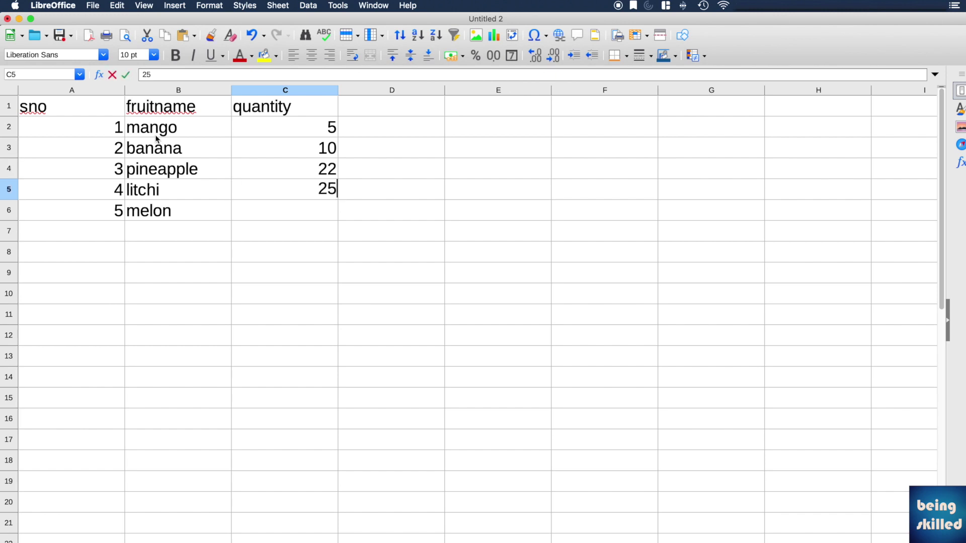
pyautogui.press('Return')
pyautogui.write('40')
pyautogui.press('Return')
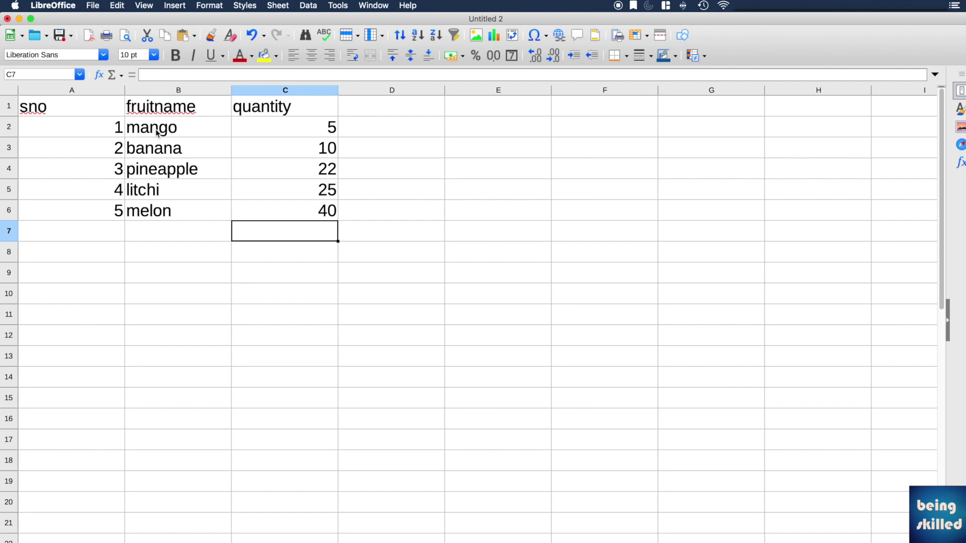
# Step: Save the sheet as Text CSV named fruitsname.csv, accepting the default export settings
pyautogui.click(93, 6)
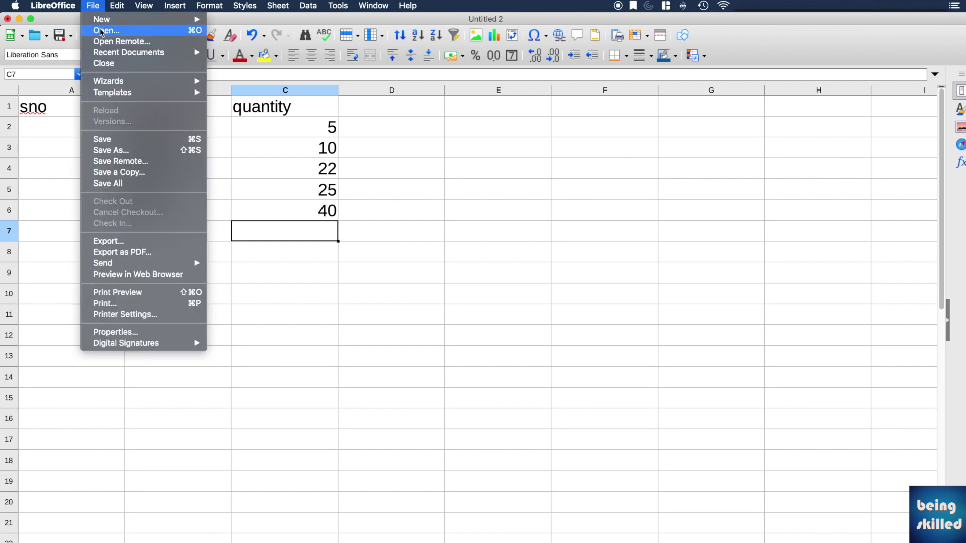
pyautogui.click(125, 150)
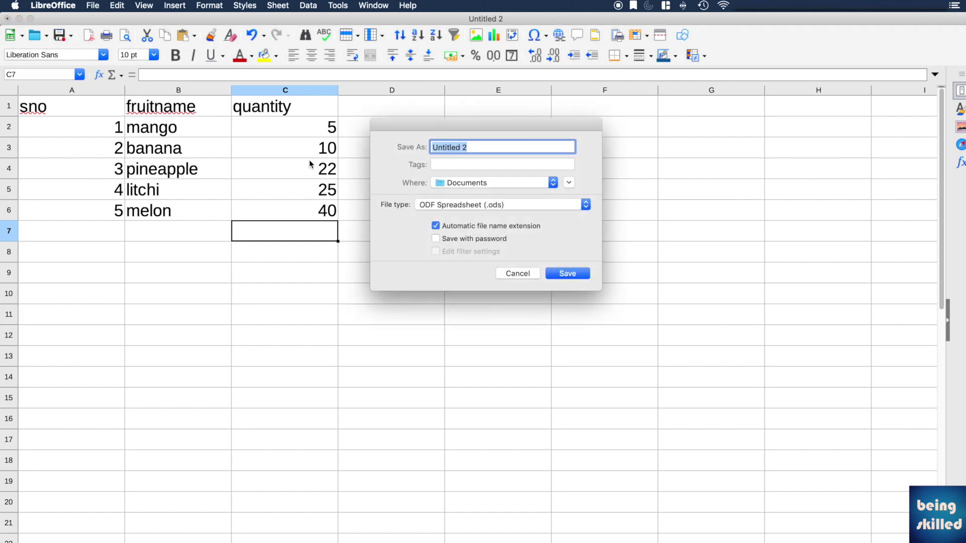
pyautogui.click(527, 203)
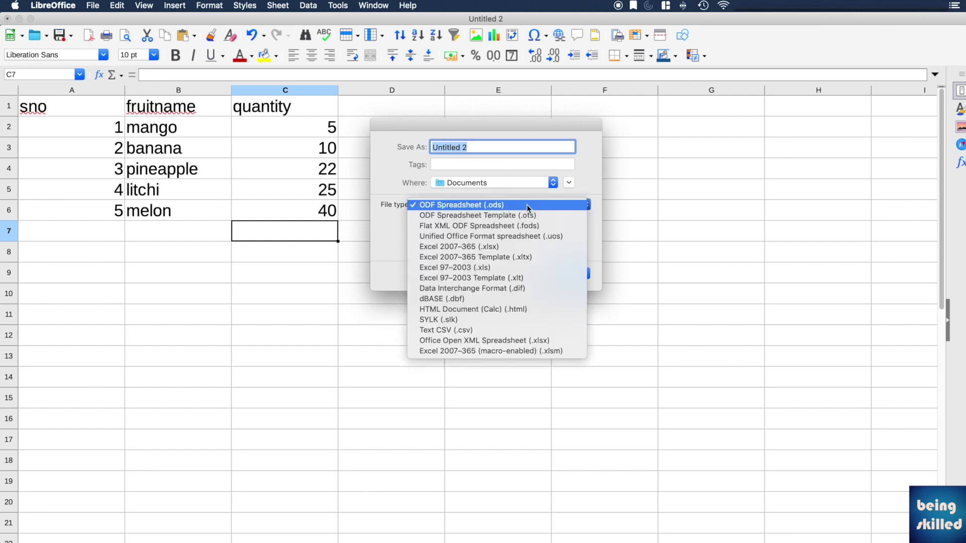
pyautogui.click(494, 331)
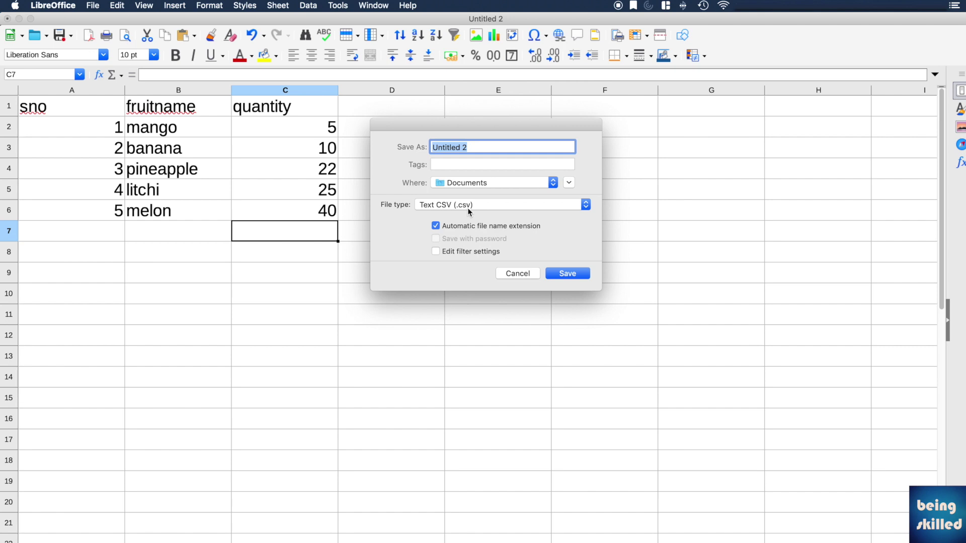
pyautogui.write('fruitsname.csv')
pyautogui.press('BackSpace')
pyautogui.press('BackSpace')
pyautogui.press('BackSpace')
pyautogui.press('BackSpace')
pyautogui.click(568, 274)
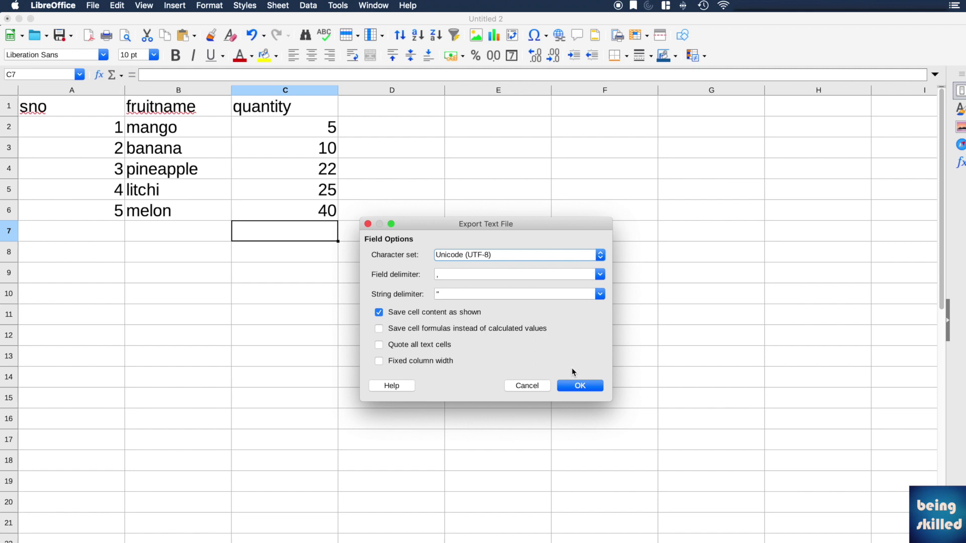
pyautogui.click(580, 386)
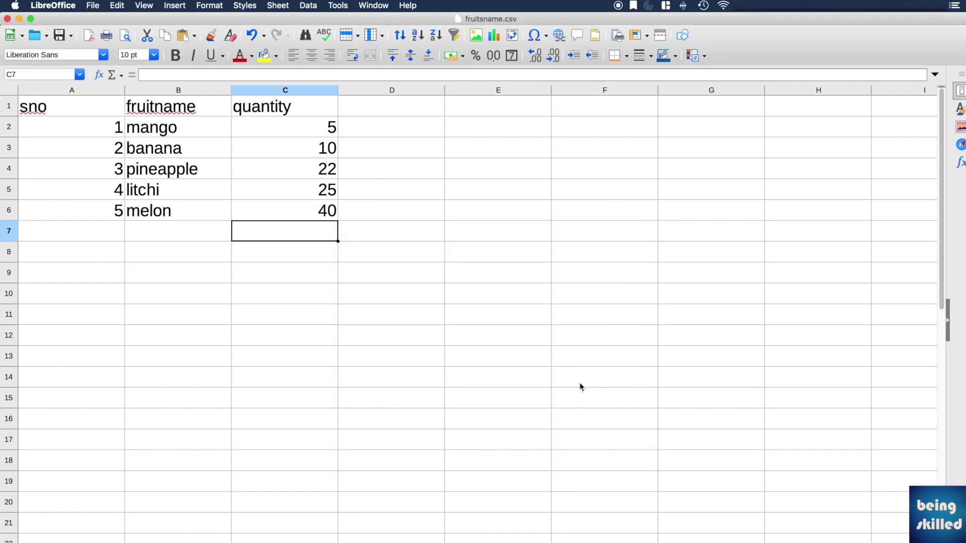
# Step: Select the whole fruit table A1:C6 to review the five saved rows
pyautogui.click(541, 287)
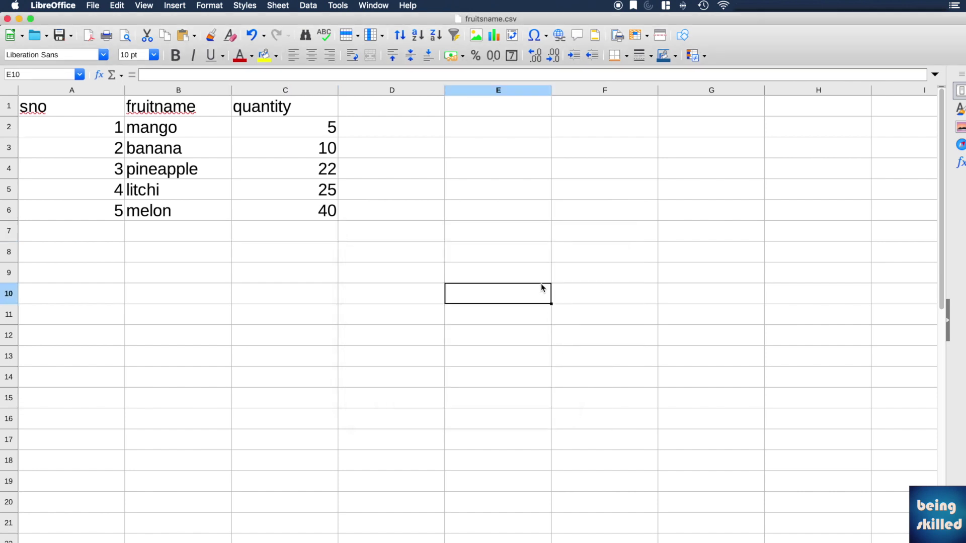
pyautogui.click(283, 208)
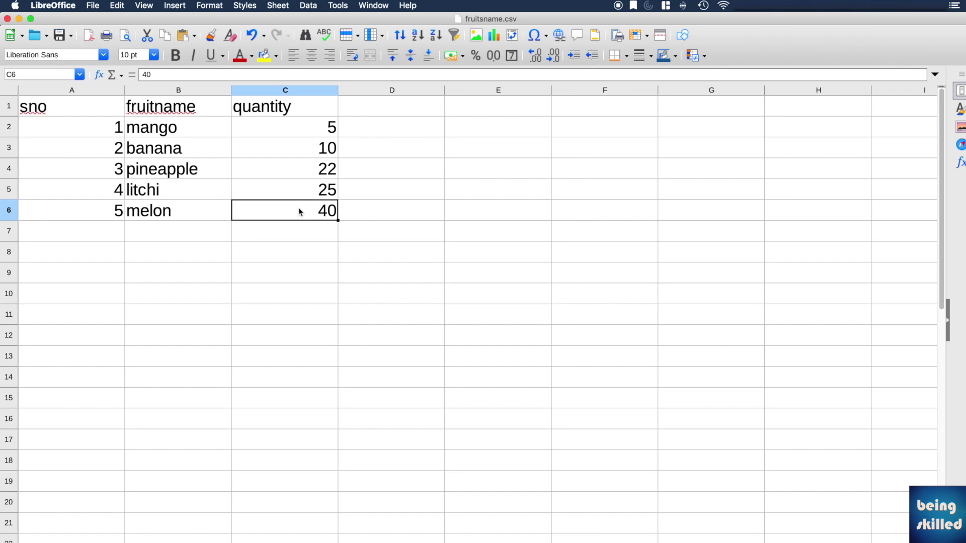
pyautogui.moveTo(274, 206); pyautogui.dragTo(53, 110)
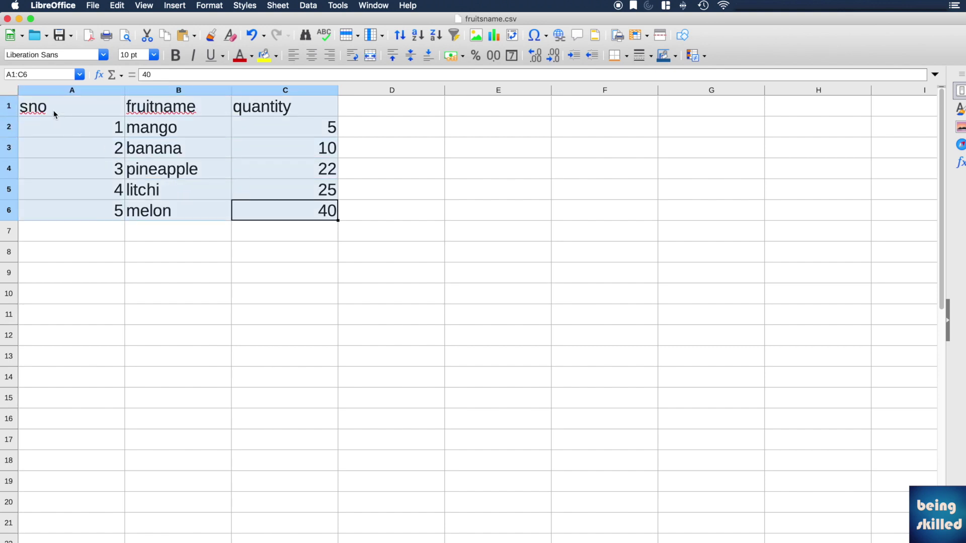
pyautogui.click(53, 111)
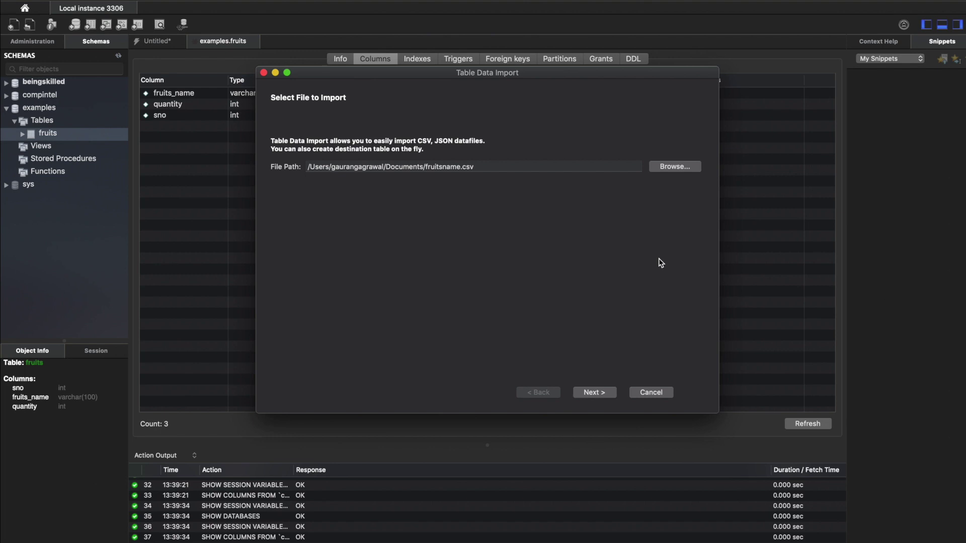
# Step: Accept fruitsname.csv and keep the existing table examples.fruits as the import destination
pyautogui.click(601, 395)
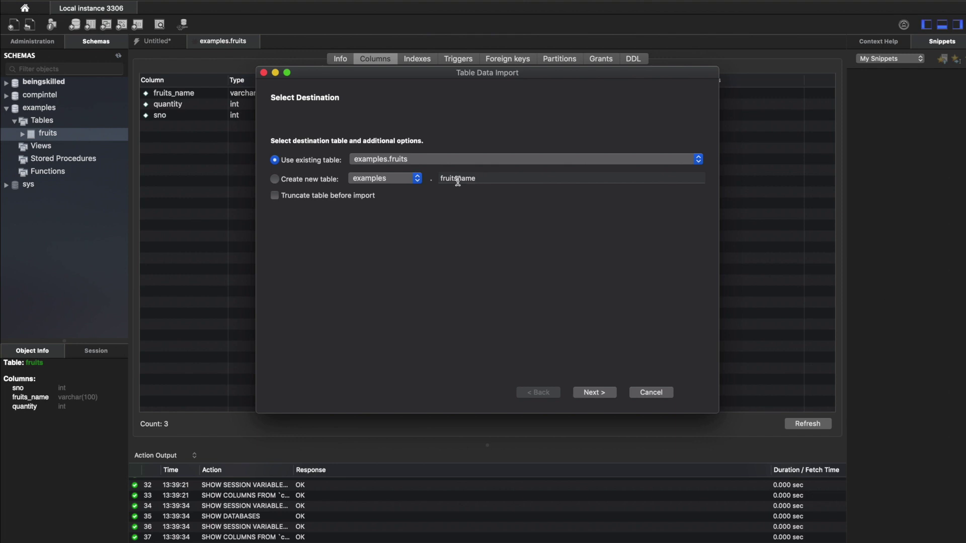
pyautogui.click(392, 184)
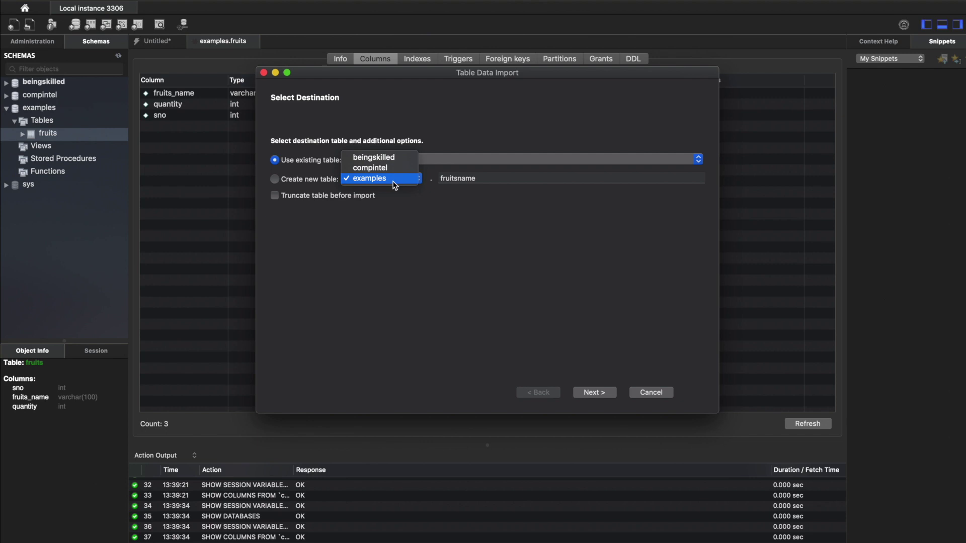
pyautogui.click(394, 185)
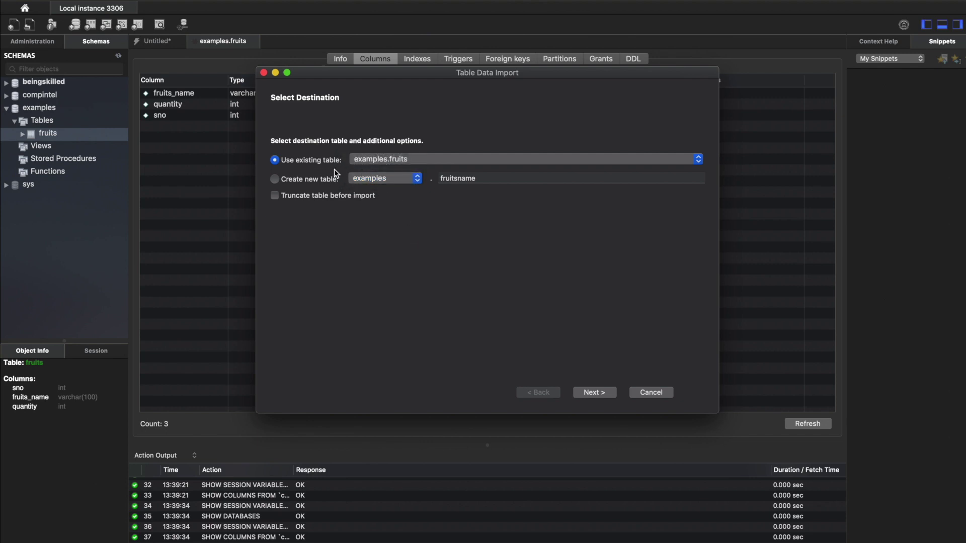
# Step: Confirm the column mapping, with quantity mapped to quantity, and continue to the import
pyautogui.click(598, 396)
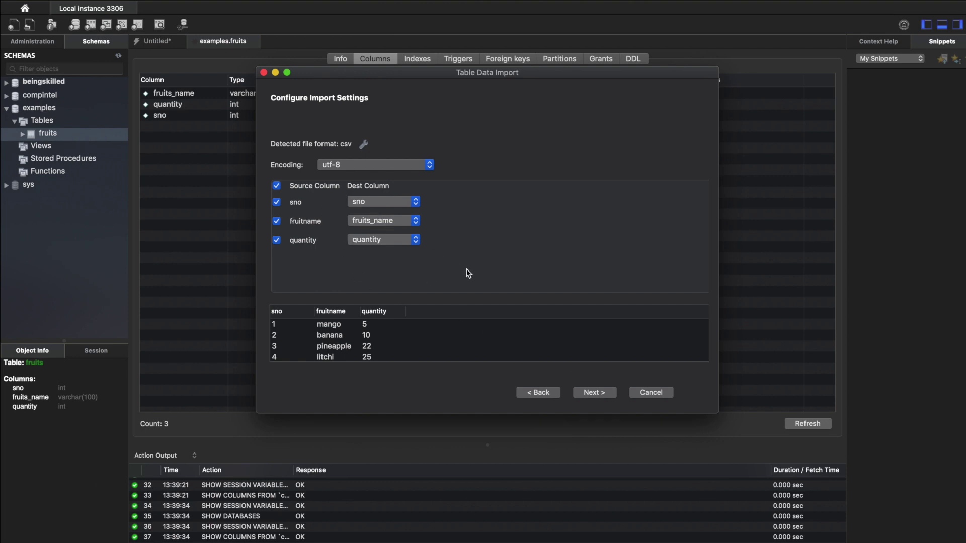
pyautogui.click(362, 239)
pyautogui.click(402, 240)
pyautogui.click(604, 391)
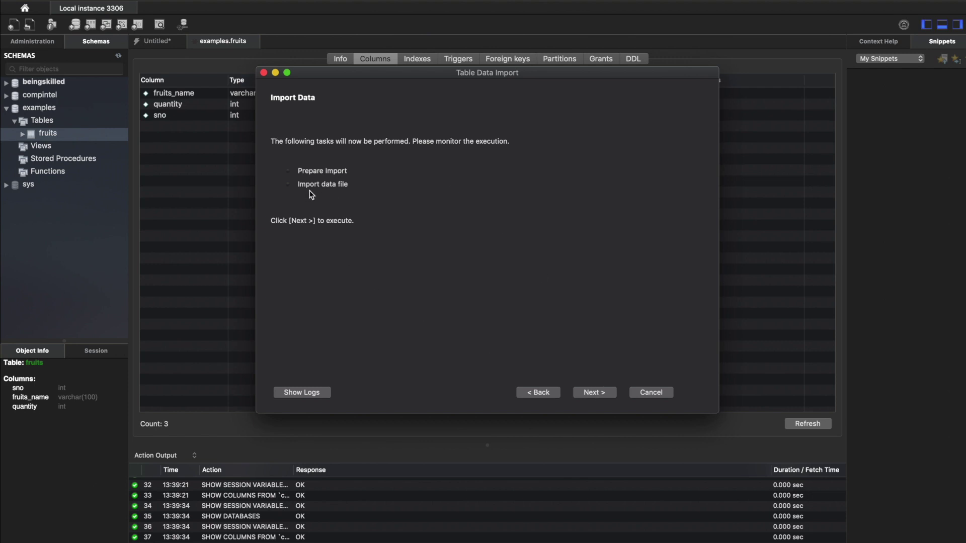
# Step: Run the import of the five fruit records, view the results and finish the wizard
pyautogui.click(592, 392)
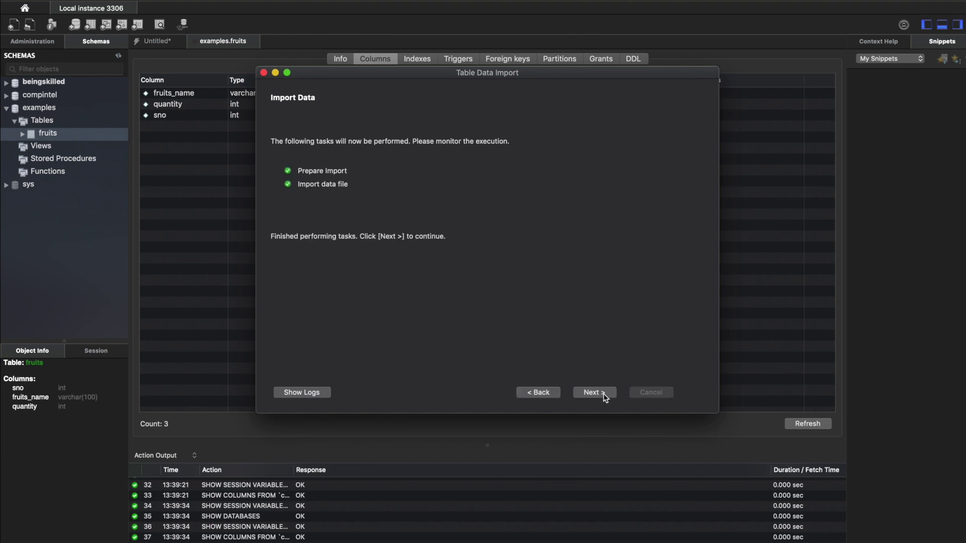
pyautogui.click(593, 391)
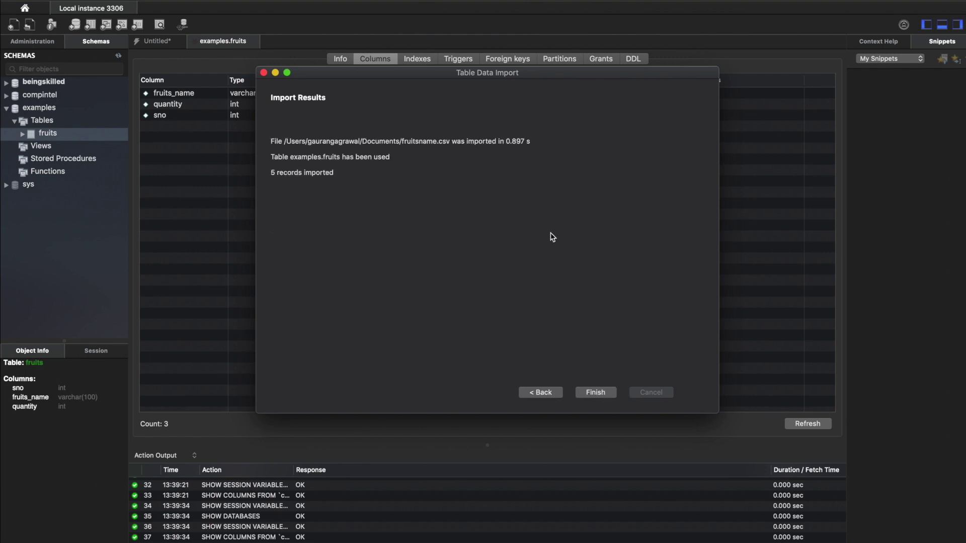
pyautogui.click(602, 394)
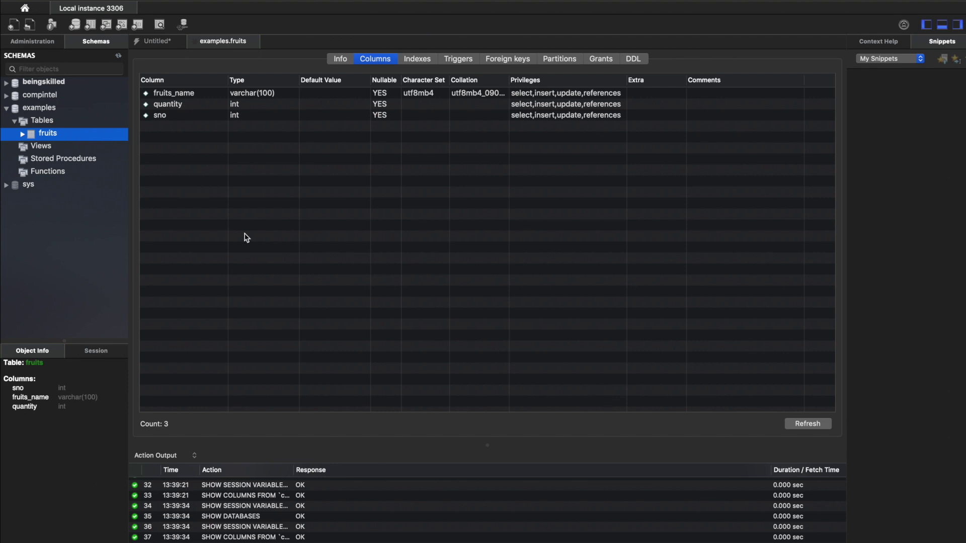
# Step: Run the query 'select * from examples.fruits;' in the SQL editor
pyautogui.click(150, 42)
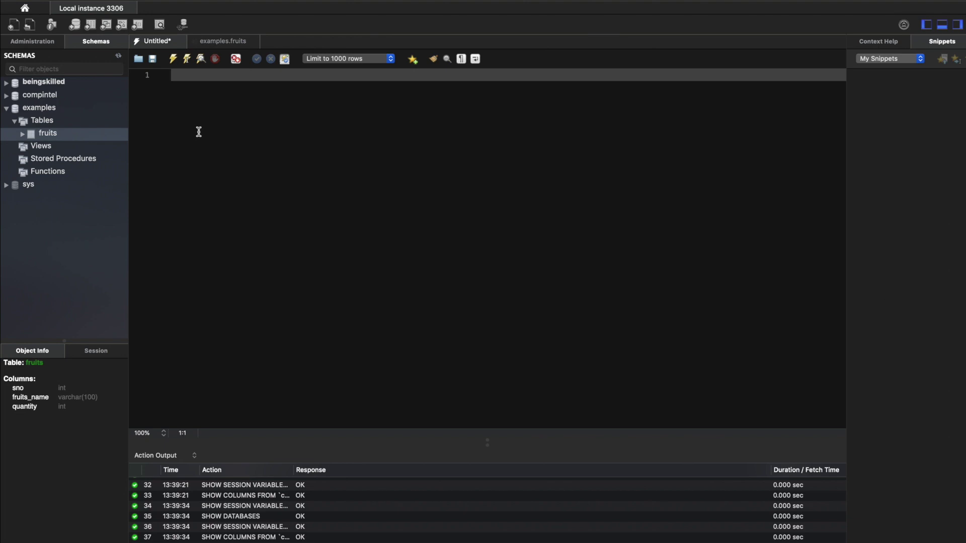
pyautogui.write('select * from fru')
pyautogui.press('BackSpace')
pyautogui.press('BackSpace')
pyautogui.press('BackSpace')
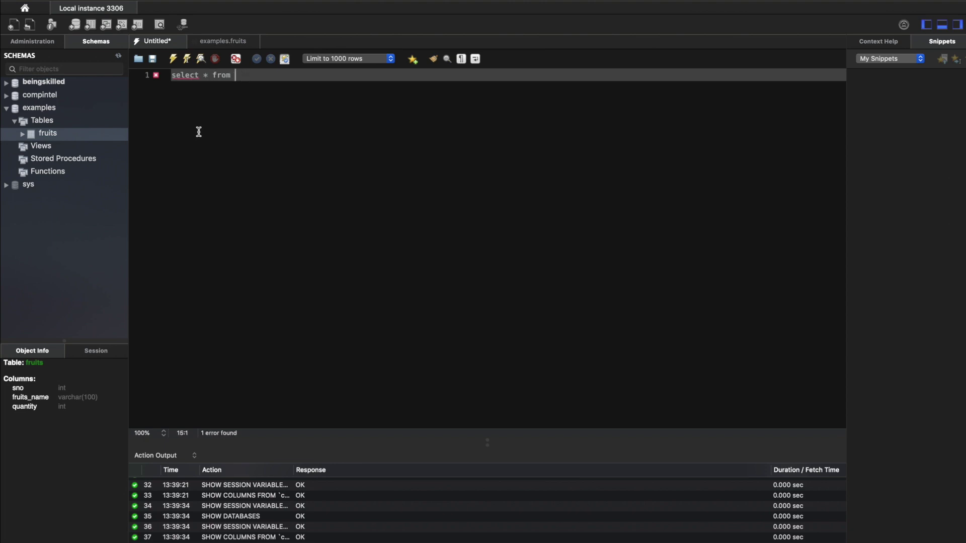
pyautogui.write('exam')
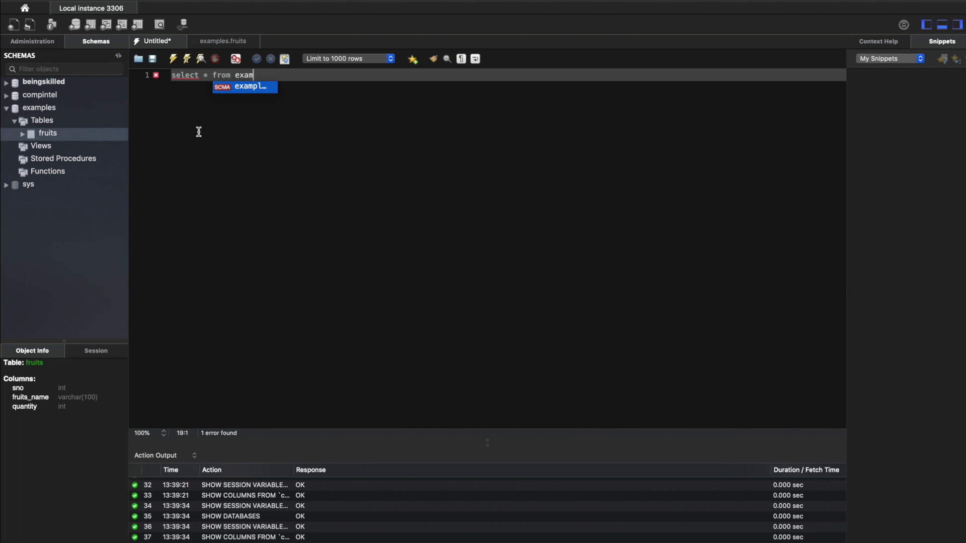
pyautogui.write('ples.fr')
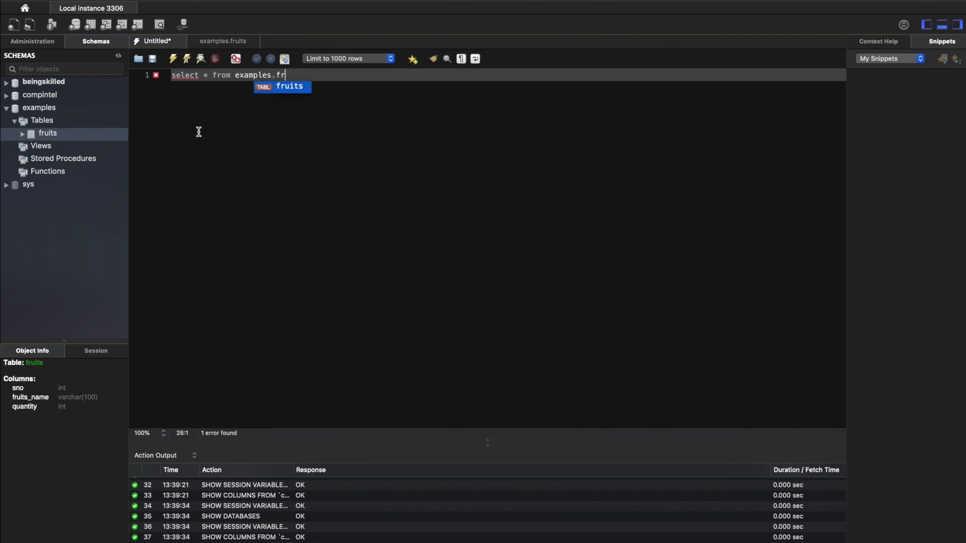
pyautogui.write('uits;')
pyautogui.press('super+Return')
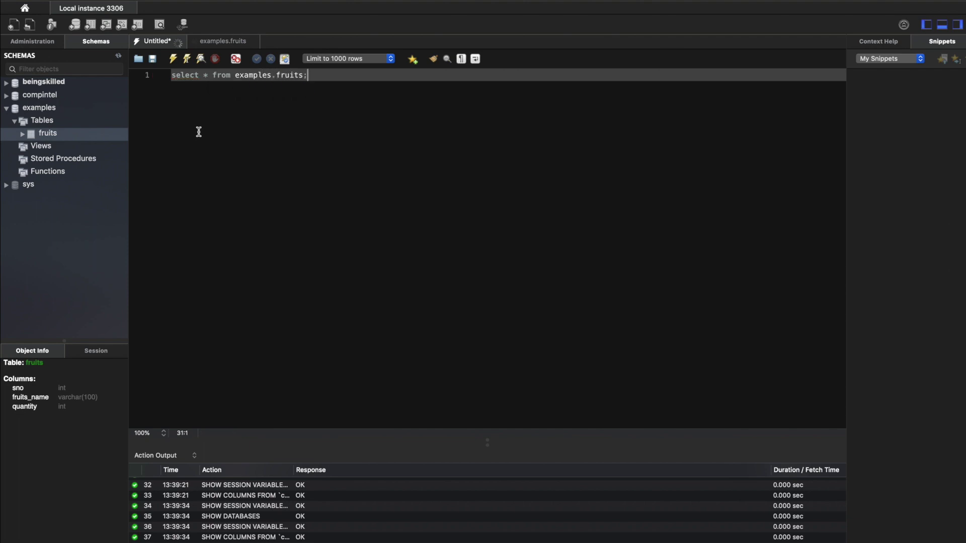